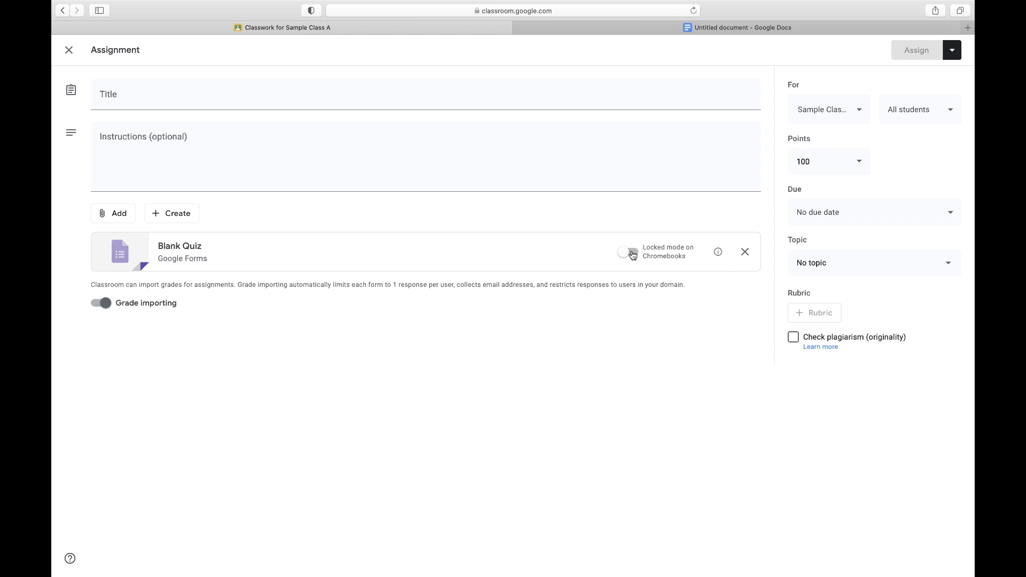
- Open the attached Blank Quiz and replace its title with the document's heading "Quick Quiz on an Excerpted portion of The Gospel According to Wealth by Andrew Carnegie"
{"action": "left_click", "coordinate": [633, 255]}
{"action": "left_click", "coordinate": [182, 246]}
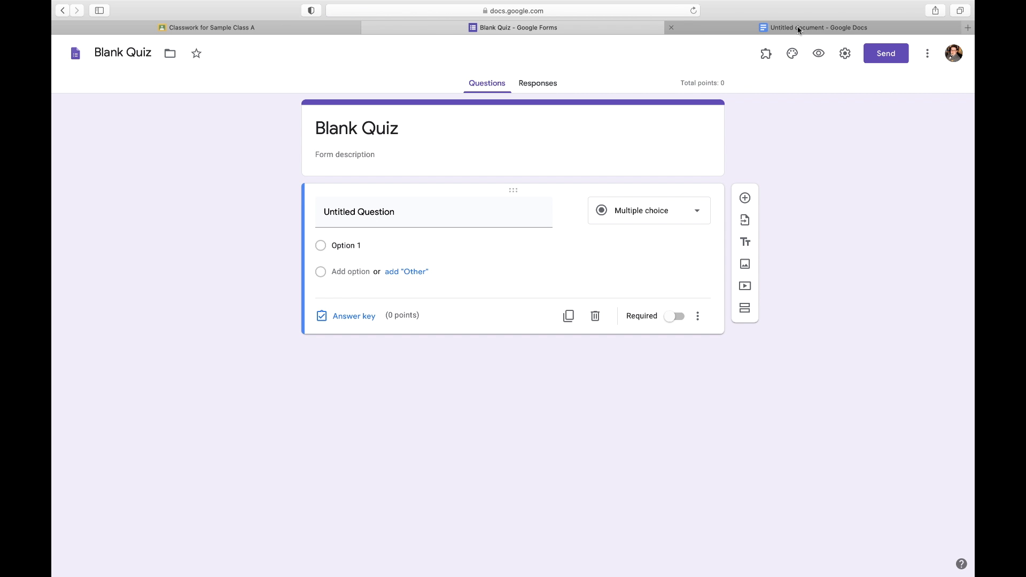
{"action": "left_click", "coordinate": [800, 30]}
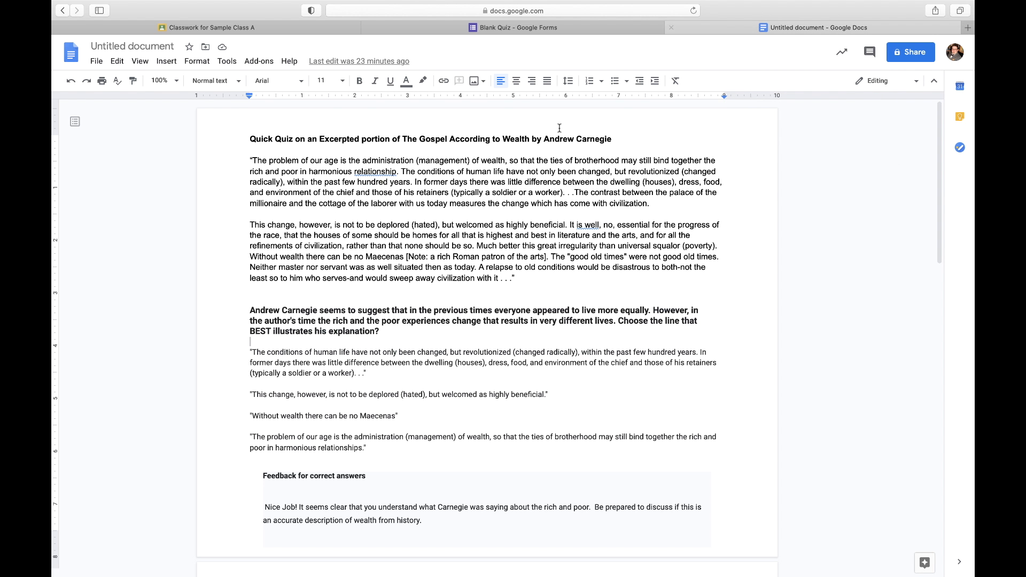
{"action": "double_click", "coordinate": [259, 140]}
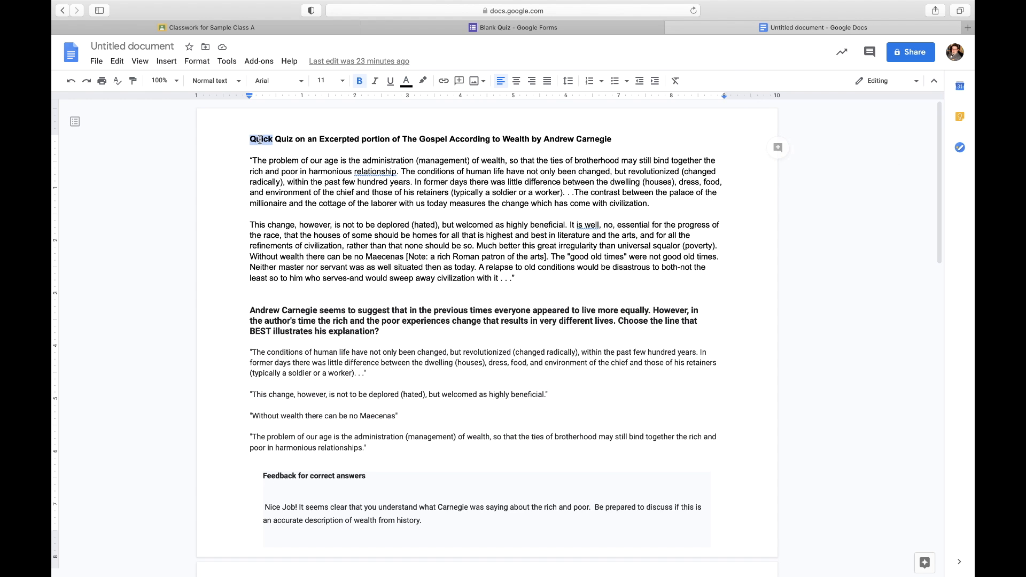
{"action": "triple_click", "coordinate": [259, 140]}
{"action": "key", "text": "super+c"}
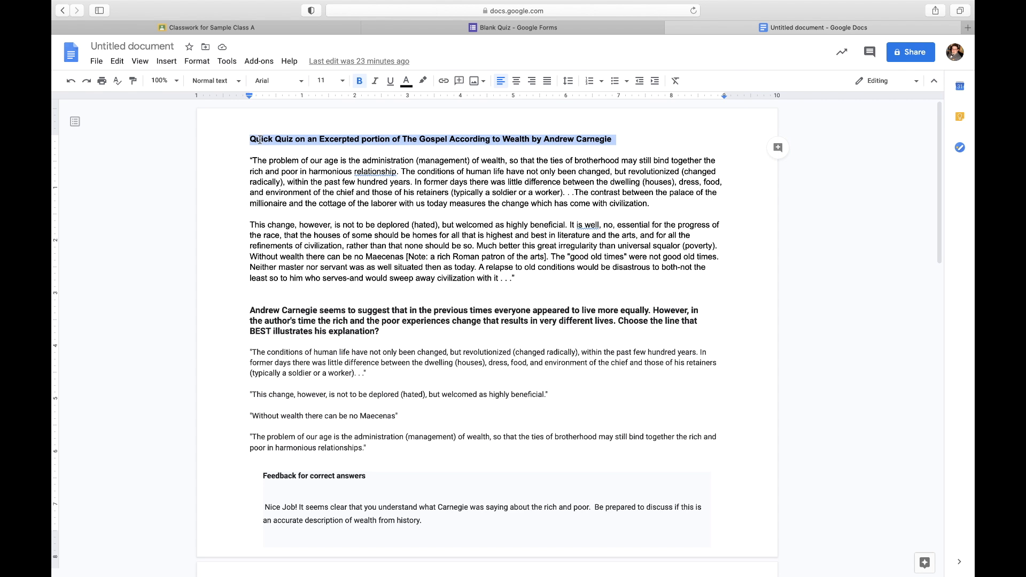
{"action": "left_click", "coordinate": [448, 29]}
{"action": "triple_click", "coordinate": [356, 122]}
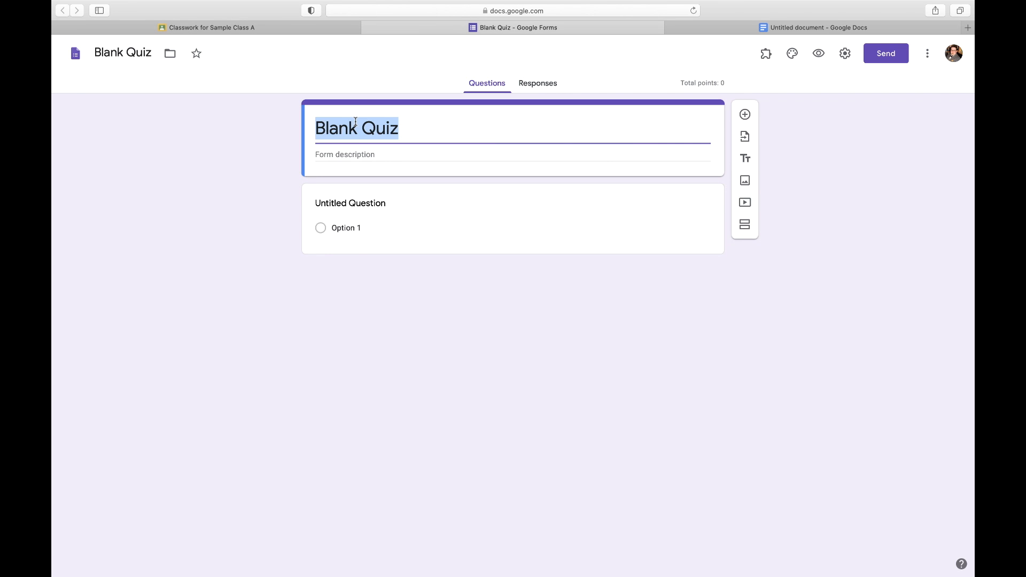
{"action": "key", "text": "super+v"}
- Copy the two-paragraph excerpt beginning "The problem of our age" from the document into the quiz's form description
{"action": "left_click", "coordinate": [775, 29]}
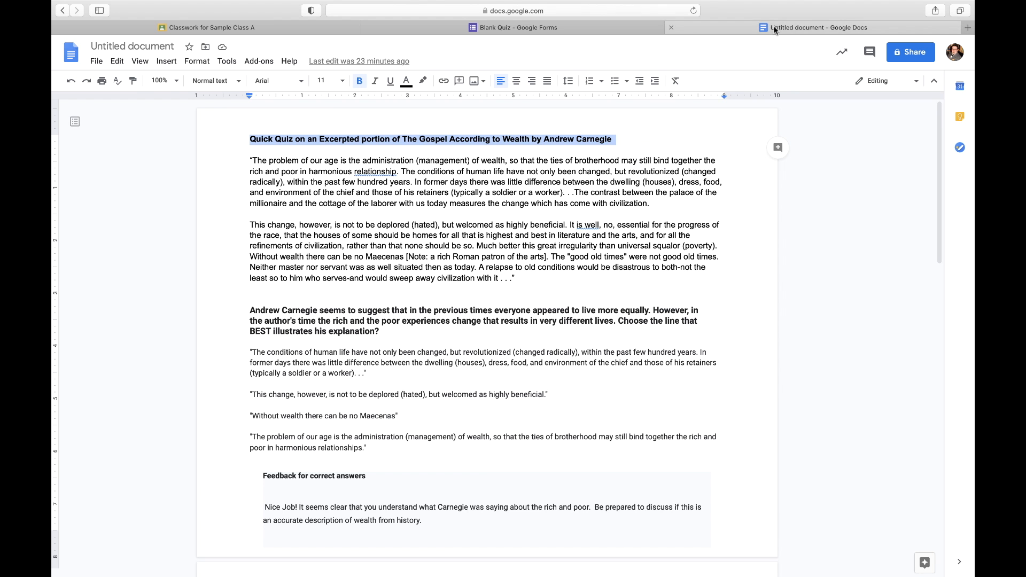
{"action": "left_click", "coordinate": [251, 162]}
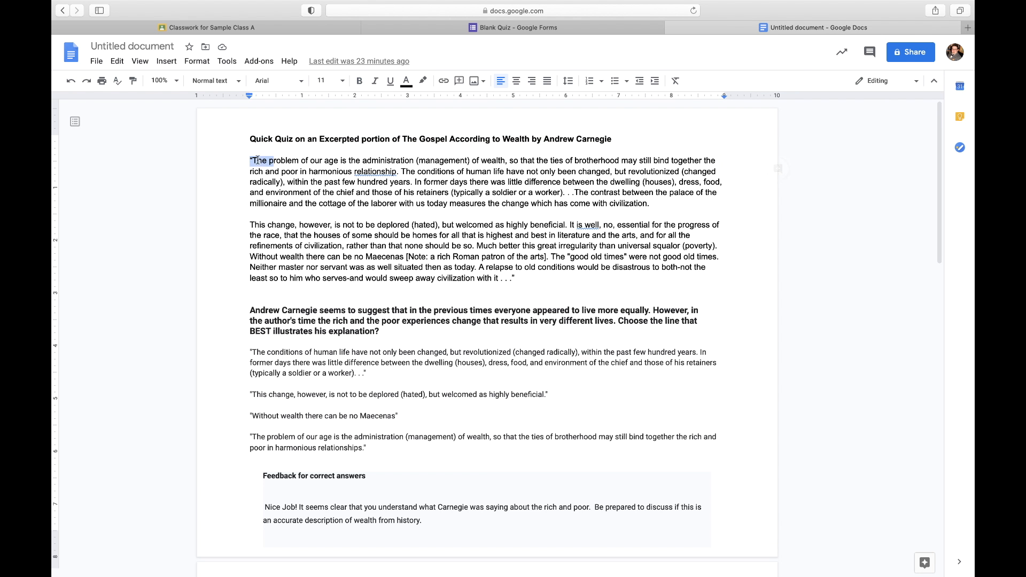
{"action": "left_click_drag", "start_coordinate": [251, 161], "coordinate": [675, 290]}
{"action": "key", "text": "super+c"}
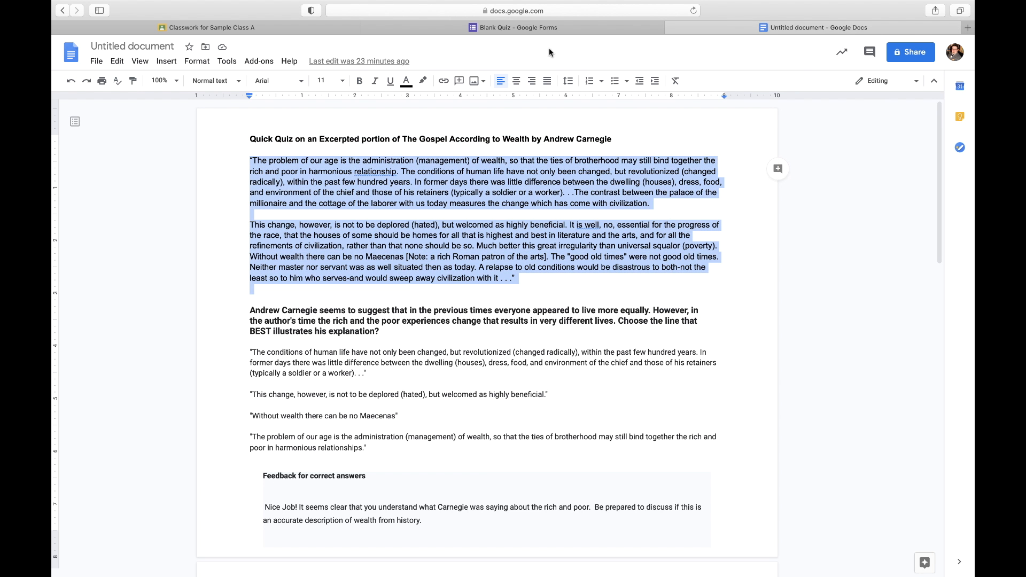
{"action": "left_click", "coordinate": [534, 27]}
{"action": "left_click", "coordinate": [360, 177]}
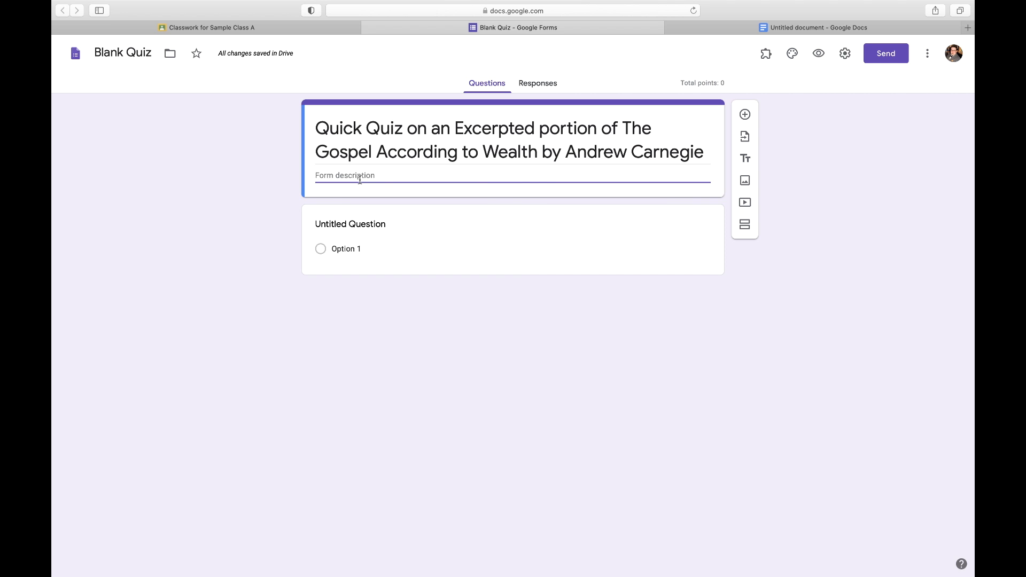
{"action": "key", "text": "super+v"}
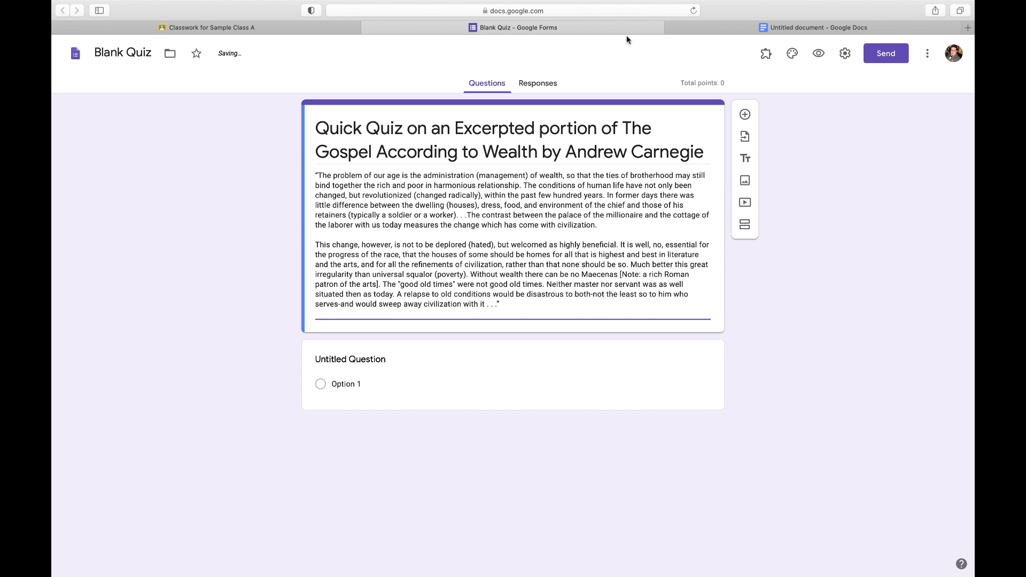
- Copy the bold question beginning "Andrew Carnegie seems to suggest" from the document into the quiz's untitled question
{"action": "left_click", "coordinate": [720, 27]}
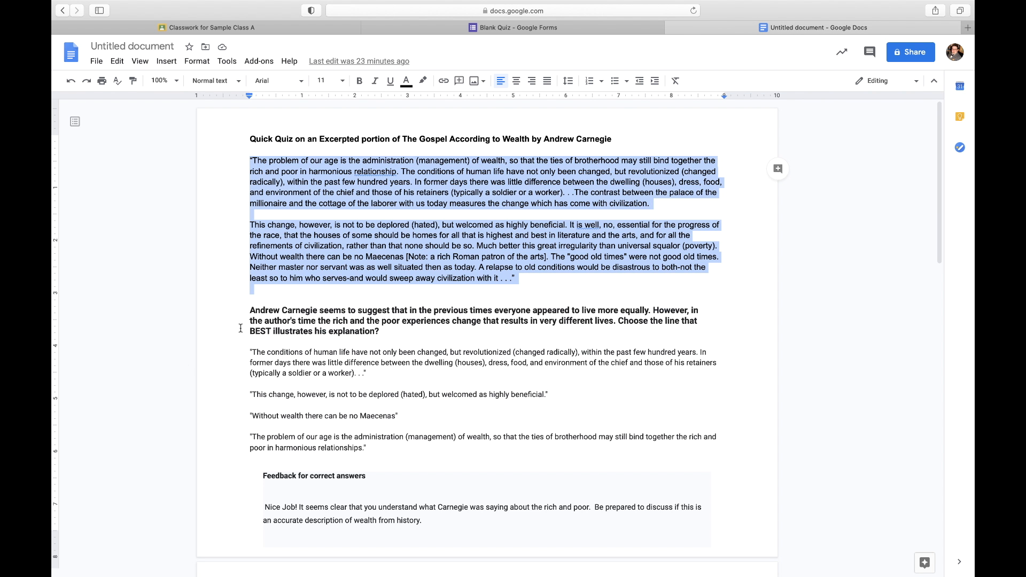
{"action": "left_click", "coordinate": [279, 313]}
{"action": "double_click", "coordinate": [279, 313]}
{"action": "left_click", "coordinate": [279, 315]}
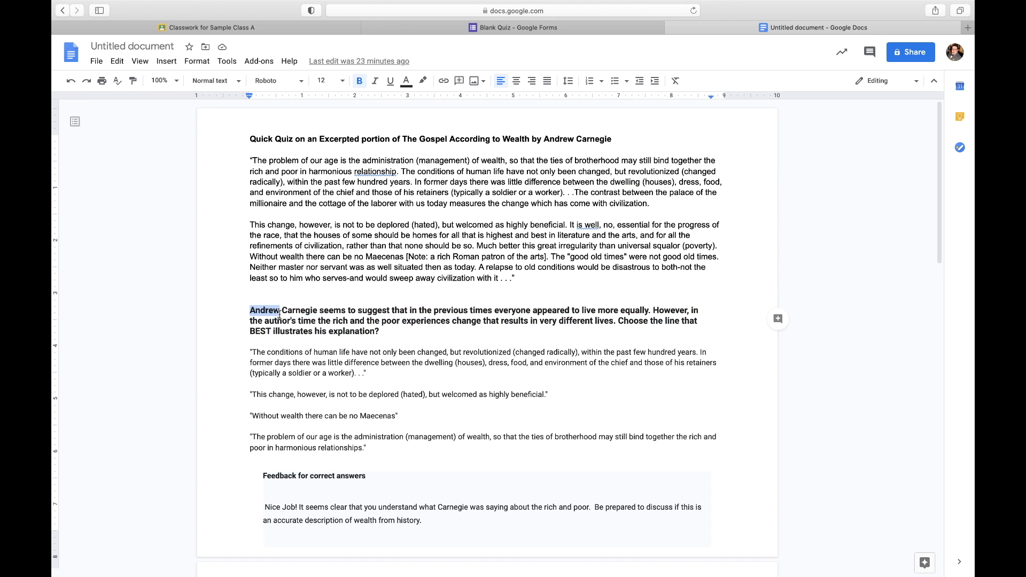
{"action": "triple_click", "coordinate": [279, 314]}
{"action": "key", "text": "super+c"}
{"action": "left_click", "coordinate": [497, 27]}
{"action": "left_click", "coordinate": [370, 360]}
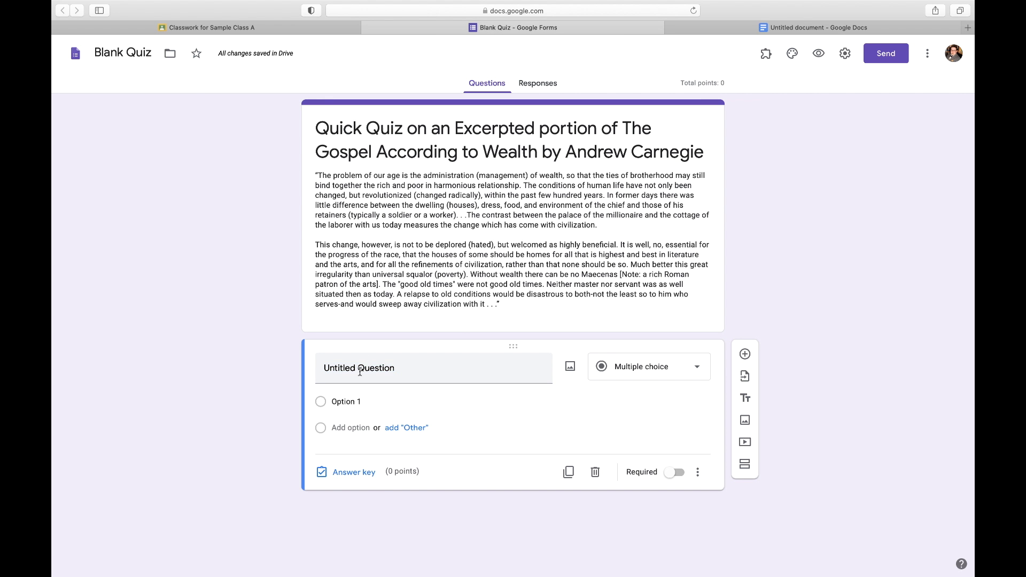
{"action": "key", "text": "super+v"}
- Copy the quotation beginning "The conditions of human life" from the document into the question's first answer option
{"action": "left_click", "coordinate": [785, 24]}
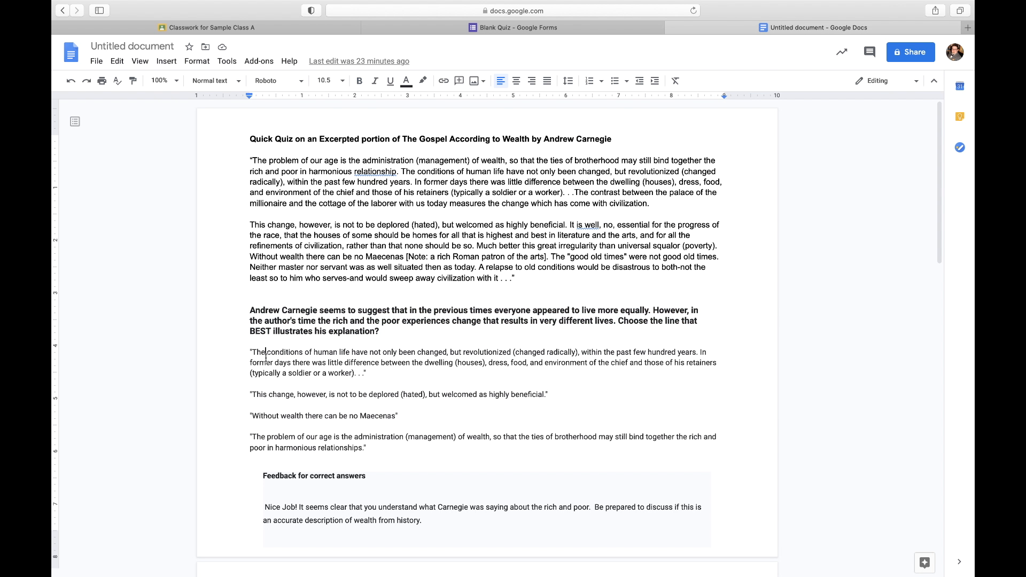
{"action": "triple_click", "coordinate": [275, 369]}
{"action": "key", "text": "super+c"}
{"action": "left_click", "coordinate": [550, 38]}
{"action": "left_click", "coordinate": [344, 465]}
{"action": "key", "text": "super+v"}
- Copy "This change, however, is not to be deplored (hated), but welcomed as highly beneficial." from the document as the second answer option
{"action": "left_click", "coordinate": [784, 27]}
{"action": "triple_click", "coordinate": [277, 395]}
{"action": "key", "text": "super+c"}
{"action": "left_click", "coordinate": [513, 27]}
{"action": "left_click", "coordinate": [352, 492]}
{"action": "key", "text": "super+v"}
- Copy "Without wealth there can be no Maecenas" from the document as the third answer option
{"action": "left_click", "coordinate": [784, 28]}
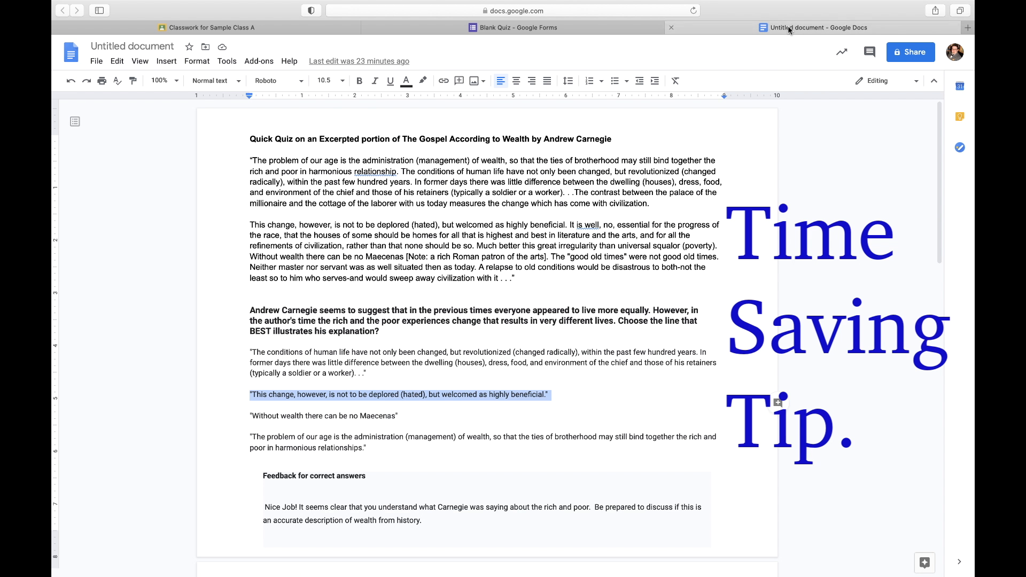
{"action": "triple_click", "coordinate": [318, 417]}
{"action": "key", "text": "super+c"}
{"action": "left_click", "coordinate": [513, 27]}
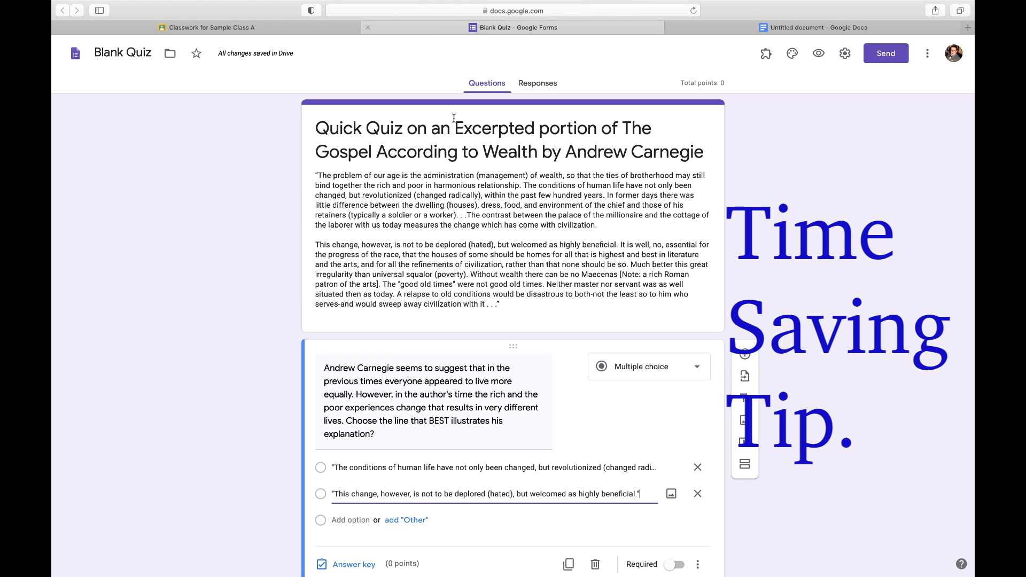
{"action": "left_click", "coordinate": [342, 518]}
{"action": "key", "text": "super+v"}
- Copy the answer quotation beginning "The problem of our age is the administration" from the document as the fourth answer option
{"action": "left_click", "coordinate": [784, 27]}
{"action": "triple_click", "coordinate": [288, 447]}
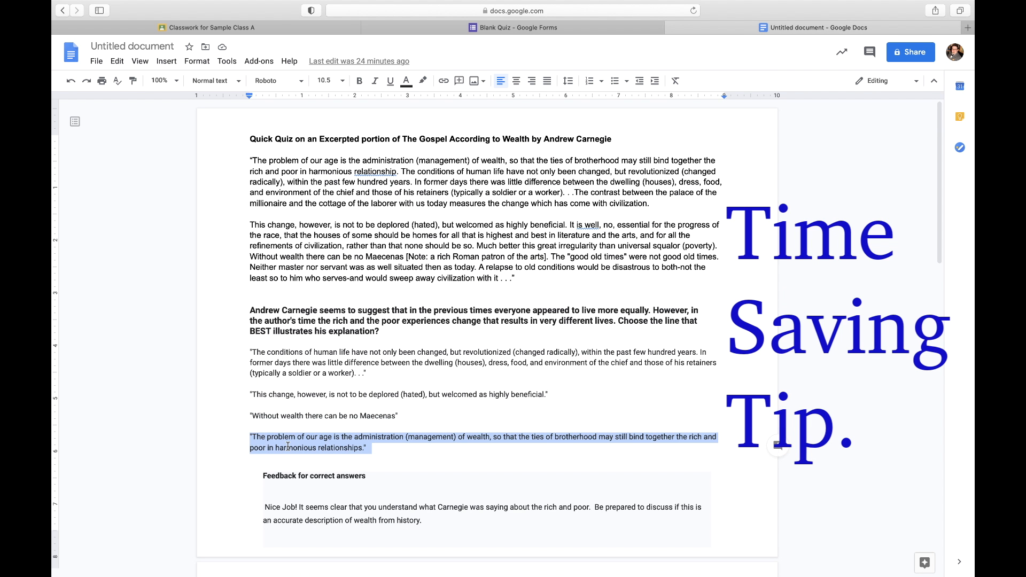
{"action": "key", "text": "super+c"}
{"action": "left_click", "coordinate": [513, 27]}
{"action": "left_click", "coordinate": [345, 548]}
{"action": "key", "text": "super+v"}
- Mark the quotation "The conditions of human life…" as the correct answer in the question's answer key
{"action": "left_click", "coordinate": [346, 526]}
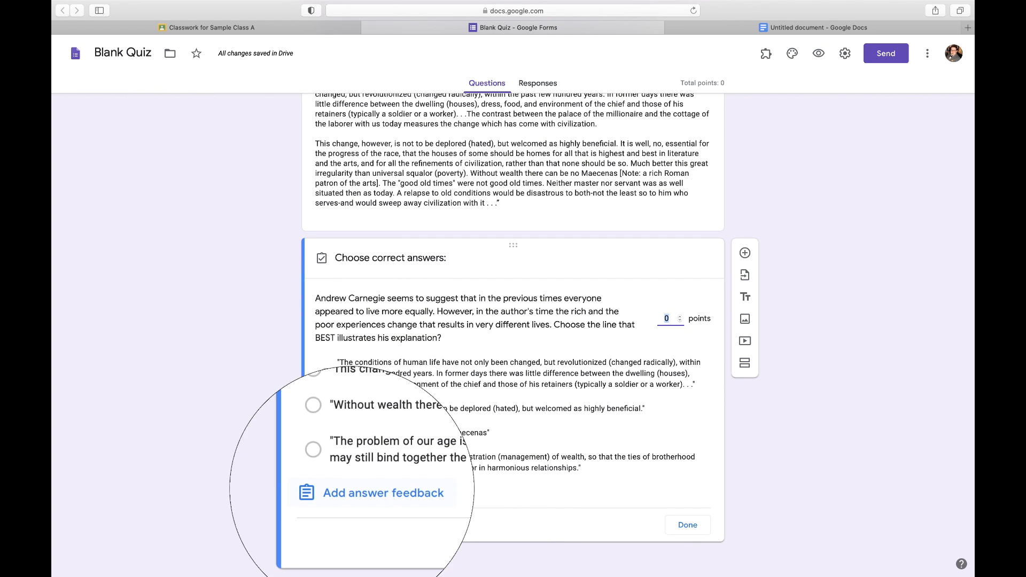
{"action": "left_click", "coordinate": [326, 379]}
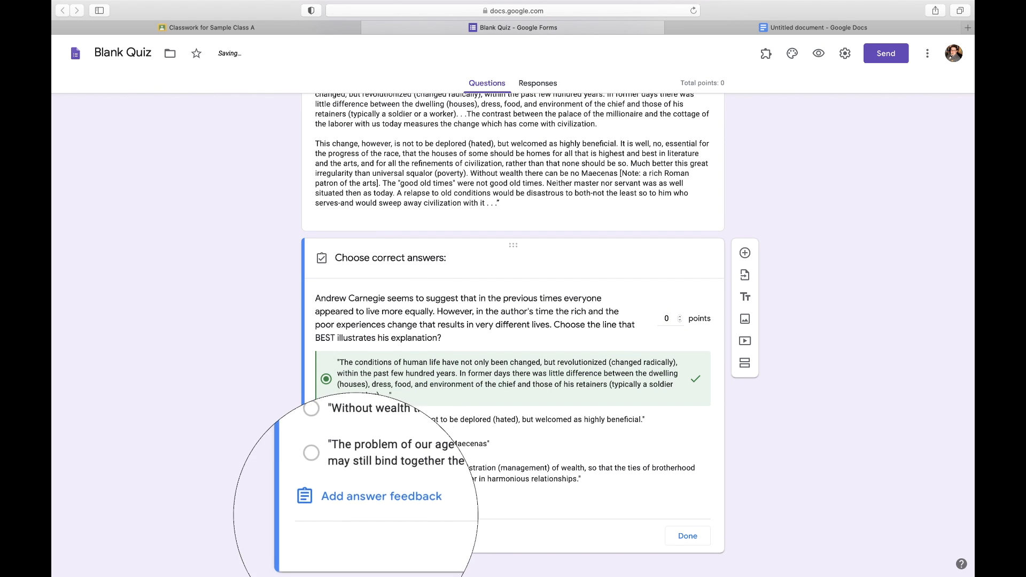
- Add answer feedback for correct answers using the document's text beginning "Nice Job! It seems clear that you understand what Carnegie was saying"
{"action": "left_click", "coordinate": [373, 503]}
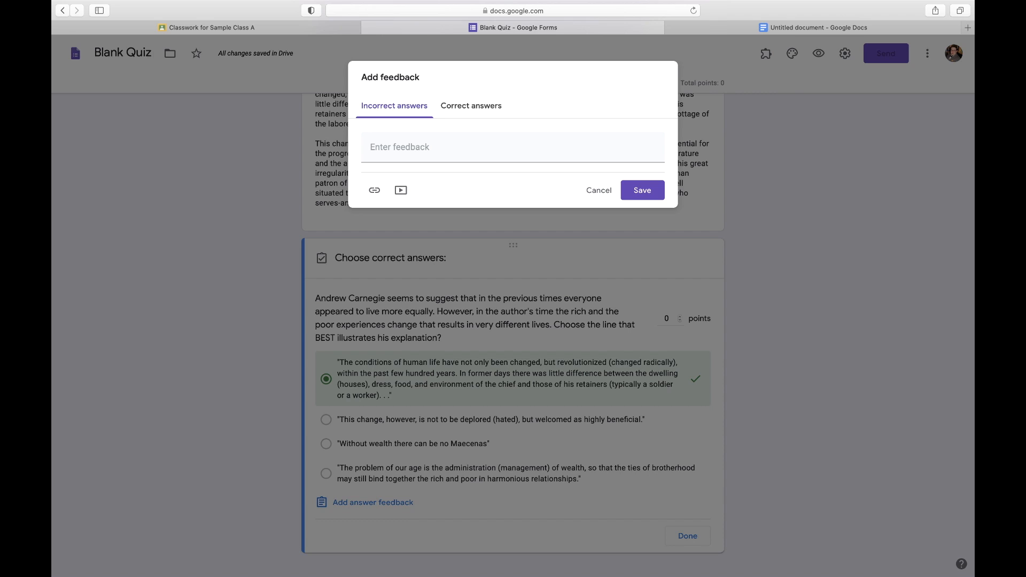
{"action": "left_click", "coordinate": [814, 32]}
{"action": "scroll", "coordinate": [487, 337], "scroll_direction": "down", "scroll_amount": 2}
{"action": "left_click", "coordinate": [302, 436]}
{"action": "left_click", "coordinate": [265, 435]}
{"action": "left_click_drag", "start_coordinate": [265, 434], "coordinate": [426, 451]}
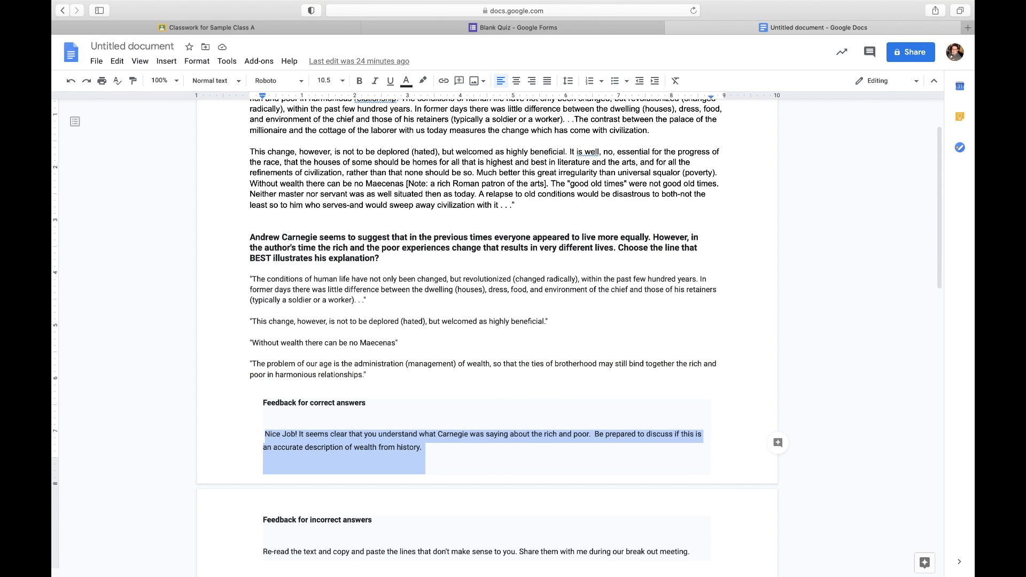
{"action": "left_click", "coordinate": [513, 27]}
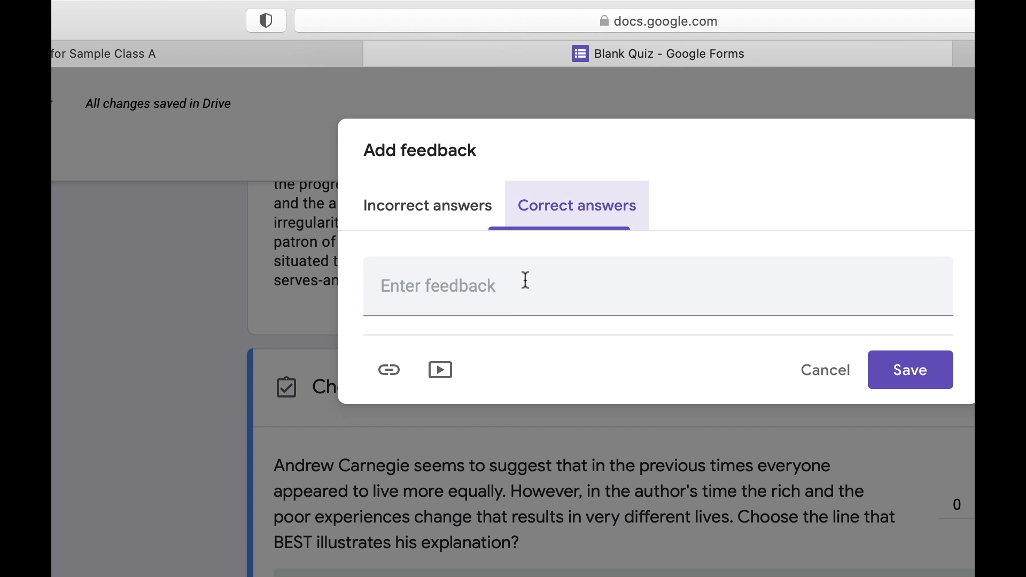
{"action": "left_click", "coordinate": [490, 292]}
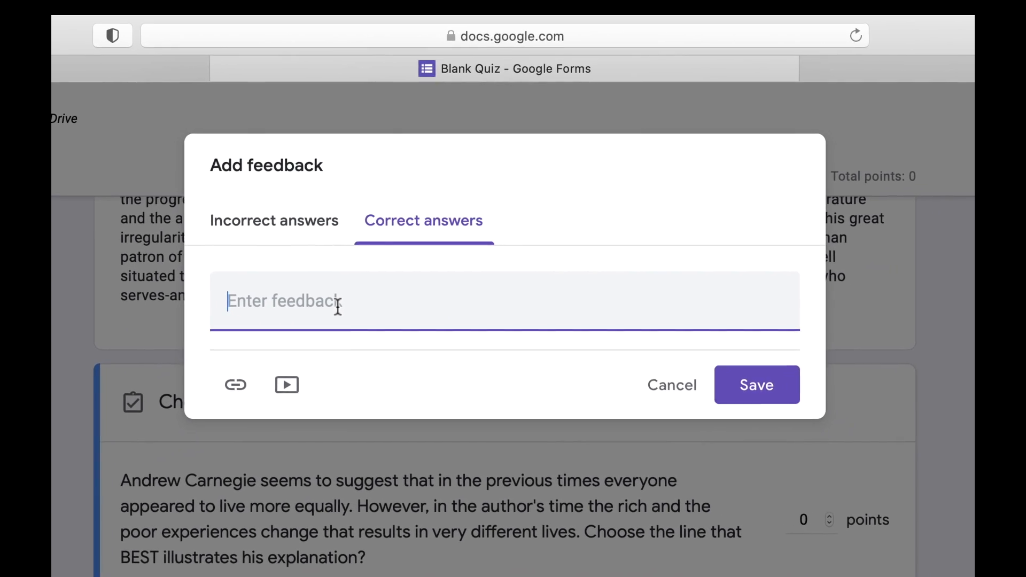
{"action": "key", "text": "super+v"}
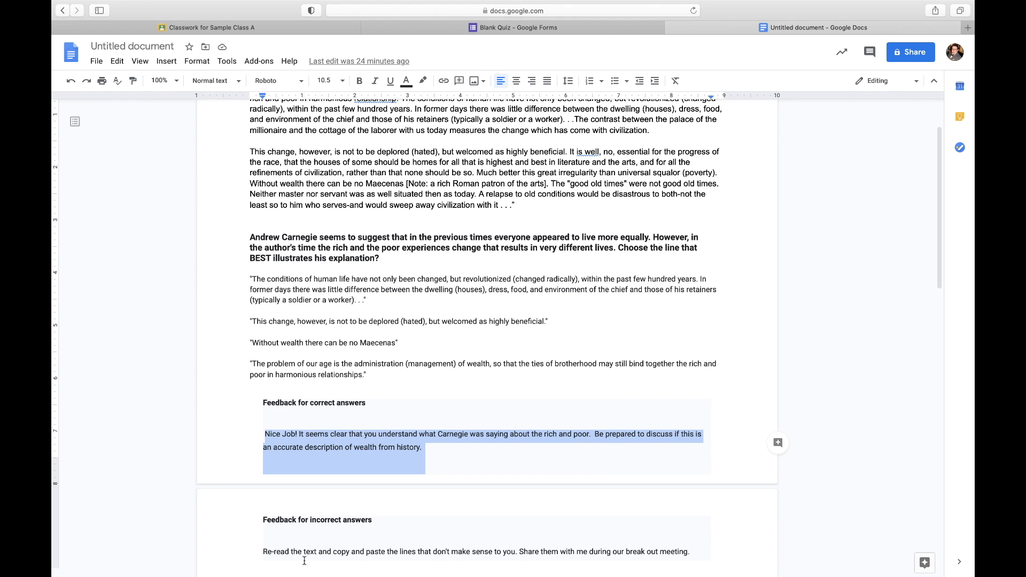
- Replace the incorrect-answer feedback with the document's text beginning "Re-read the text and copy and paste the lines" and save it
{"action": "scroll", "coordinate": [304, 551], "scroll_direction": "down", "scroll_amount": 2}
{"action": "triple_click", "coordinate": [315, 490]}
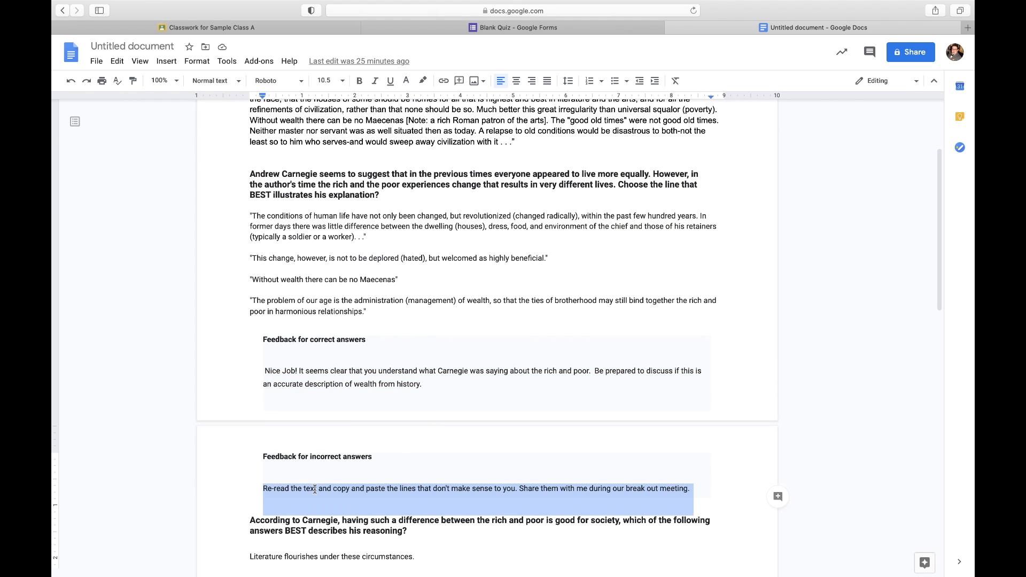
{"action": "left_click", "coordinate": [480, 28]}
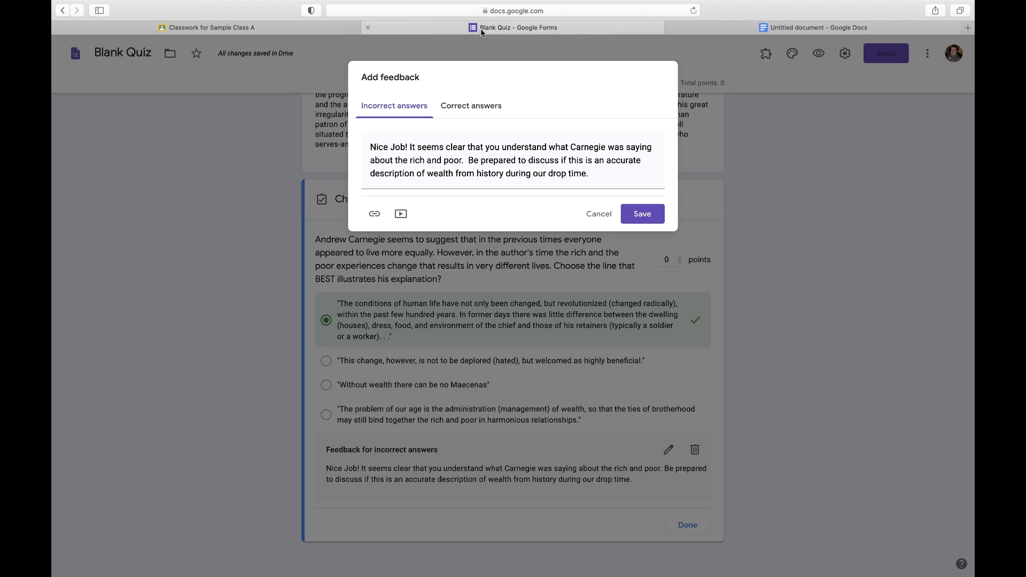
{"action": "triple_click", "coordinate": [414, 164]}
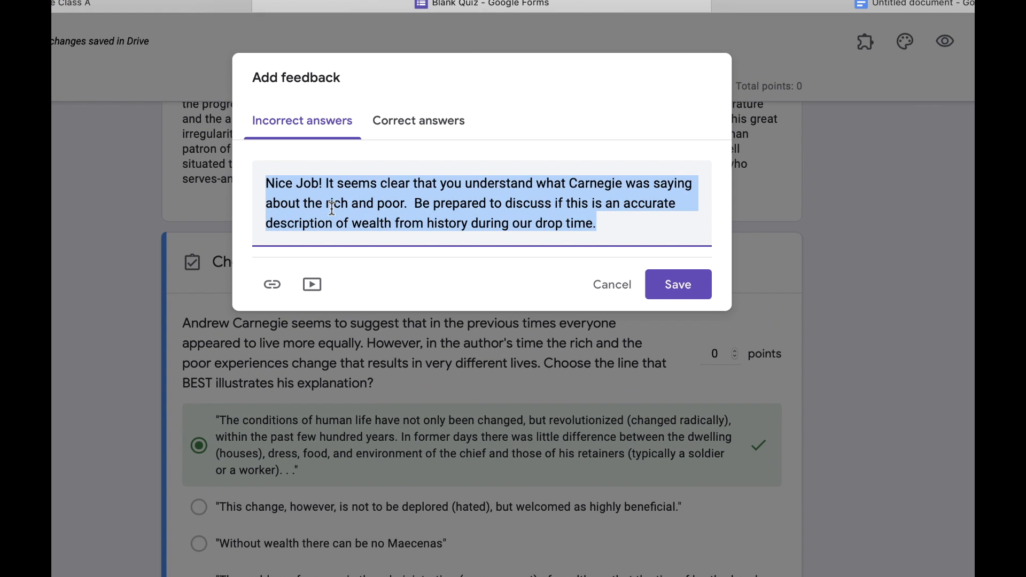
{"action": "key", "text": "super+v"}
{"action": "key", "text": "BackSpace"}
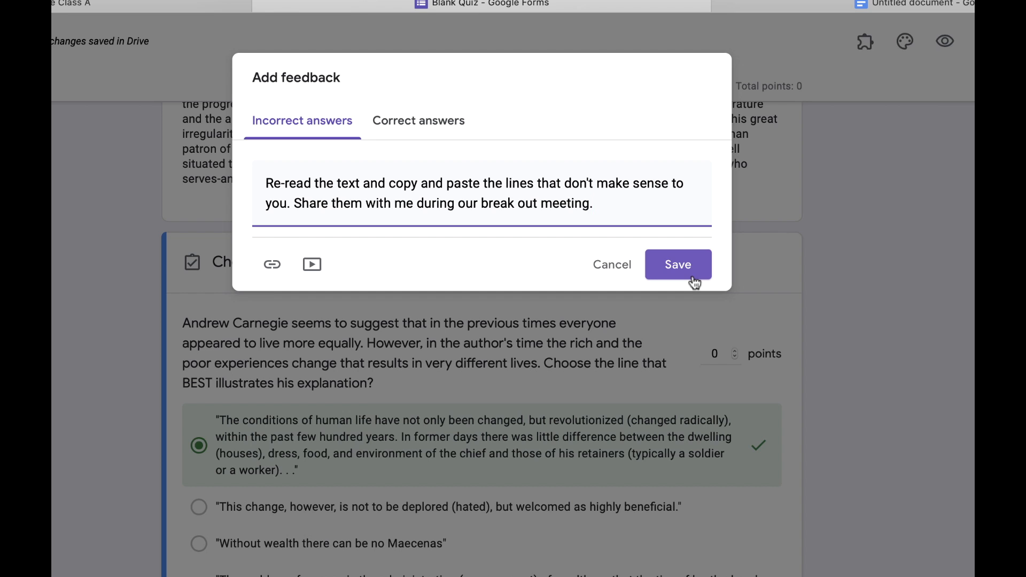
{"action": "left_click", "coordinate": [700, 279]}
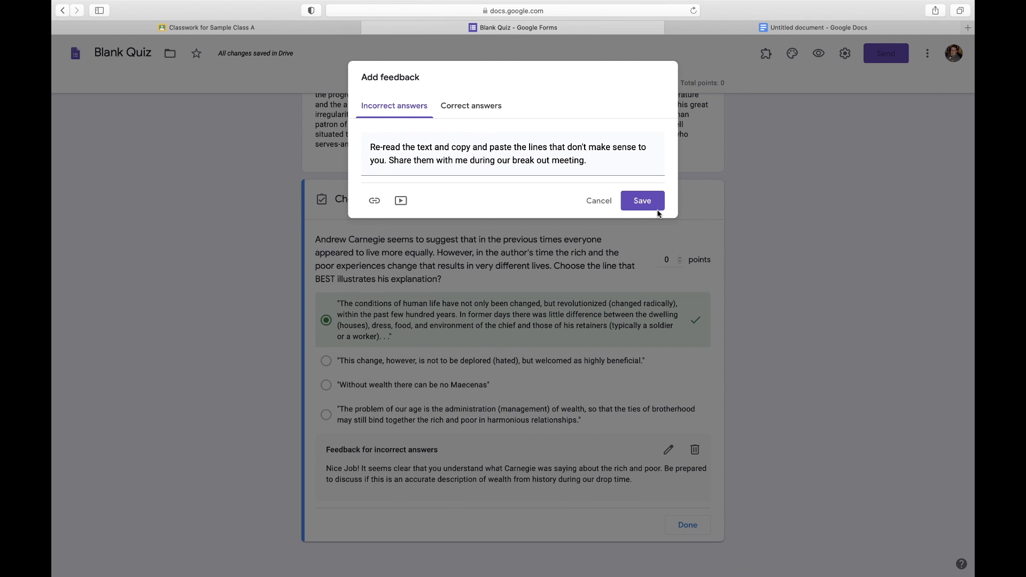
{"action": "left_click", "coordinate": [650, 201]}
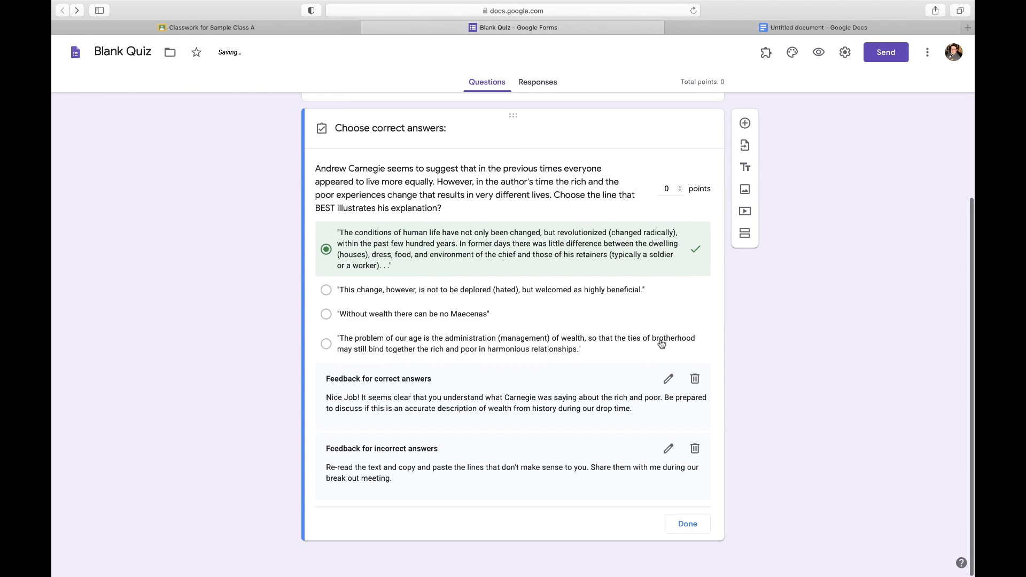
- Add a second question and fill it with the document's text beginning "According to Carnegie, having such a difference between the rich and poor"
{"action": "left_click", "coordinate": [743, 126]}
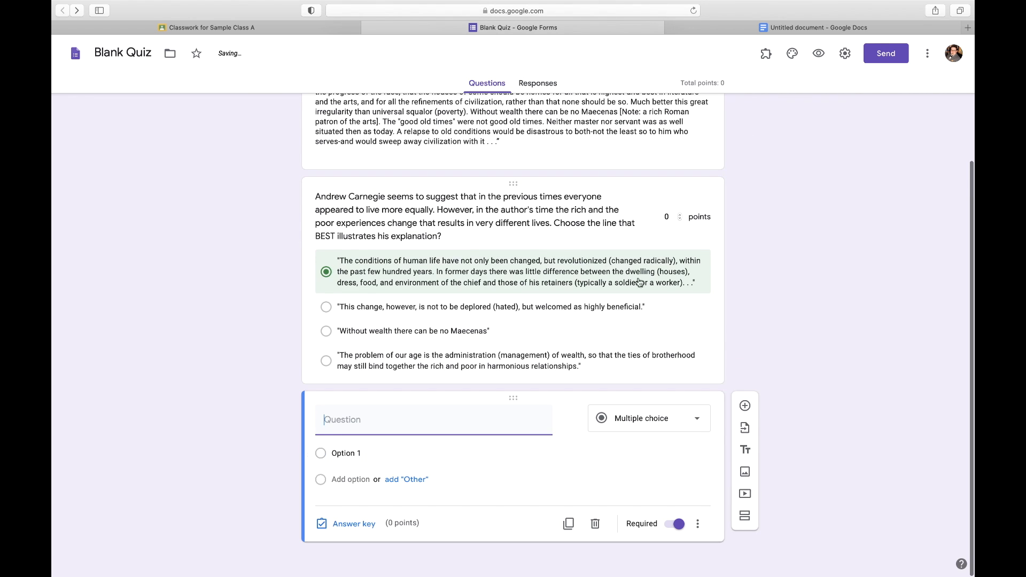
{"action": "left_click", "coordinate": [819, 30]}
{"action": "scroll", "coordinate": [455, 216], "scroll_direction": "down", "scroll_amount": 7}
{"action": "triple_click", "coordinate": [411, 160]}
{"action": "left_click", "coordinate": [385, 28]}
{"action": "key", "text": "super+v"}
- Copy "Literature flourishes under these circumstances." from the document as the second question's first answer option
{"action": "left_click", "coordinate": [801, 29]}
{"action": "triple_click", "coordinate": [331, 195]}
{"action": "left_click", "coordinate": [377, 29]}
{"action": "left_click", "coordinate": [357, 492]}
{"action": "key", "text": "super+v"}
- Copy "The rich can cultivate a culture to better their society." from the document as the second question's second answer option
{"action": "left_click", "coordinate": [802, 28]}
{"action": "triple_click", "coordinate": [300, 222]}
{"action": "left_click", "coordinate": [385, 29]}
{"action": "left_click", "coordinate": [348, 519]}
{"action": "key", "text": "super+v"}
- Add the remaining answer choices from the document to the second question and open its answer key
{"action": "left_click", "coordinate": [802, 28]}
{"action": "left_click", "coordinate": [819, 27]}
{"action": "triple_click", "coordinate": [299, 393]}
{"action": "left_click", "coordinate": [519, 27]}
{"action": "left_click", "coordinate": [351, 485]}
{"action": "key", "text": "super+v"}
{"action": "left_click", "coordinate": [354, 529]}
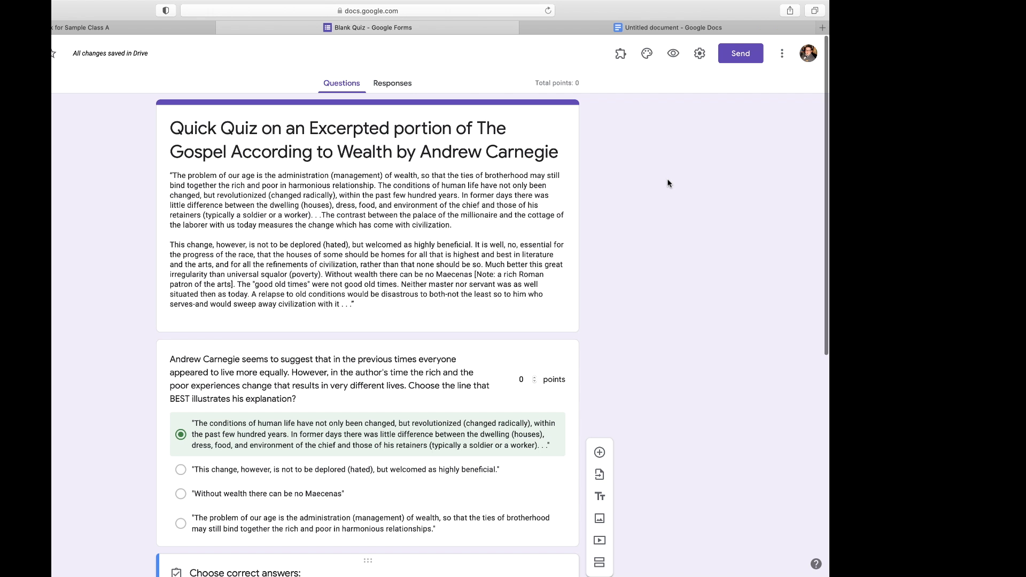
- Review the second question's feedback for correct and incorrect answers in the feedback editor and save it
{"action": "scroll", "coordinate": [667, 184], "scroll_direction": "down", "scroll_amount": 5}
{"action": "scroll", "coordinate": [668, 183], "scroll_direction": "down", "scroll_amount": 2}
{"action": "scroll", "coordinate": [668, 183], "scroll_direction": "up", "scroll_amount": 4}
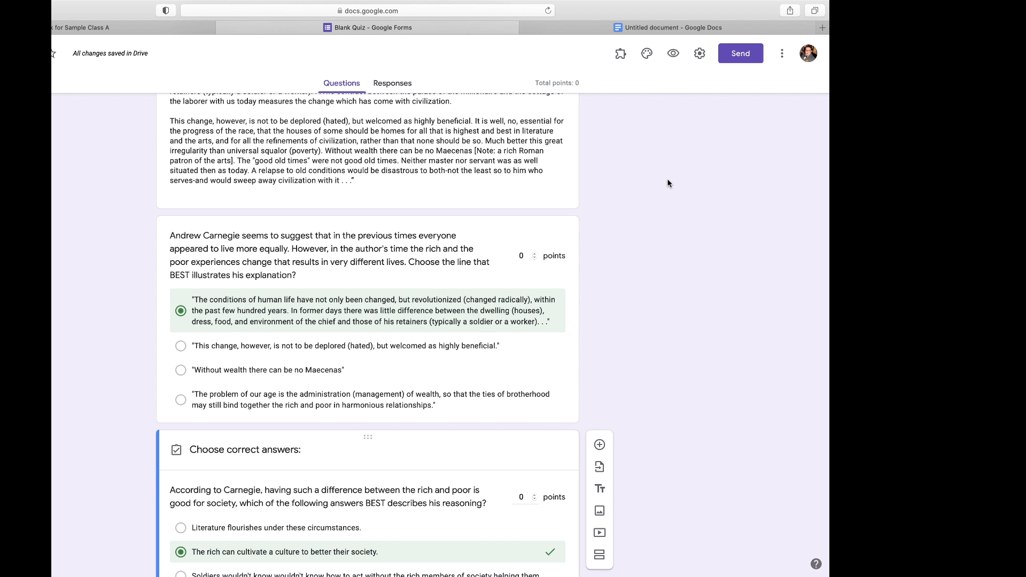
{"action": "scroll", "coordinate": [668, 184], "scroll_direction": "down", "scroll_amount": 5}
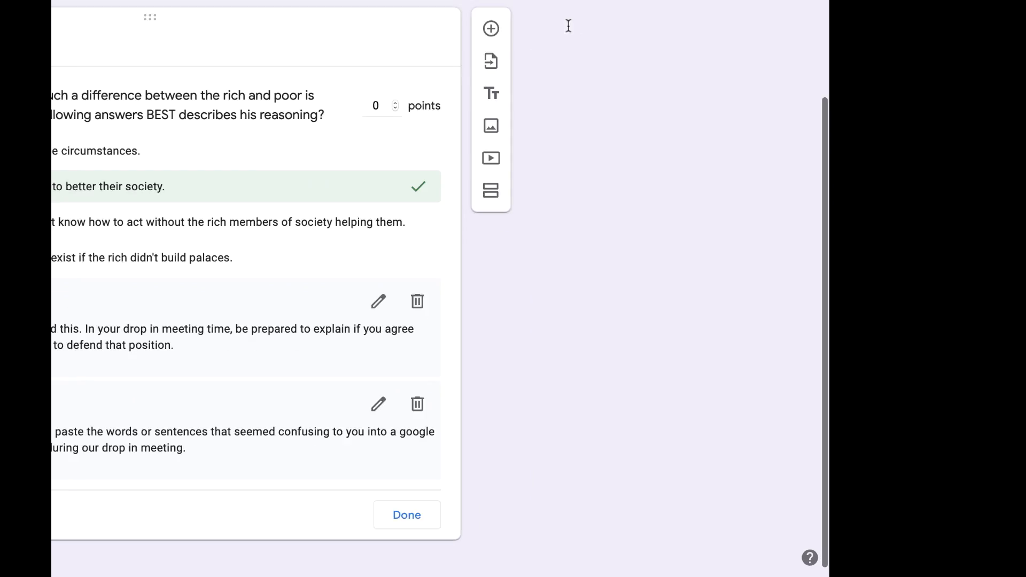
{"action": "left_click", "coordinate": [234, 216]}
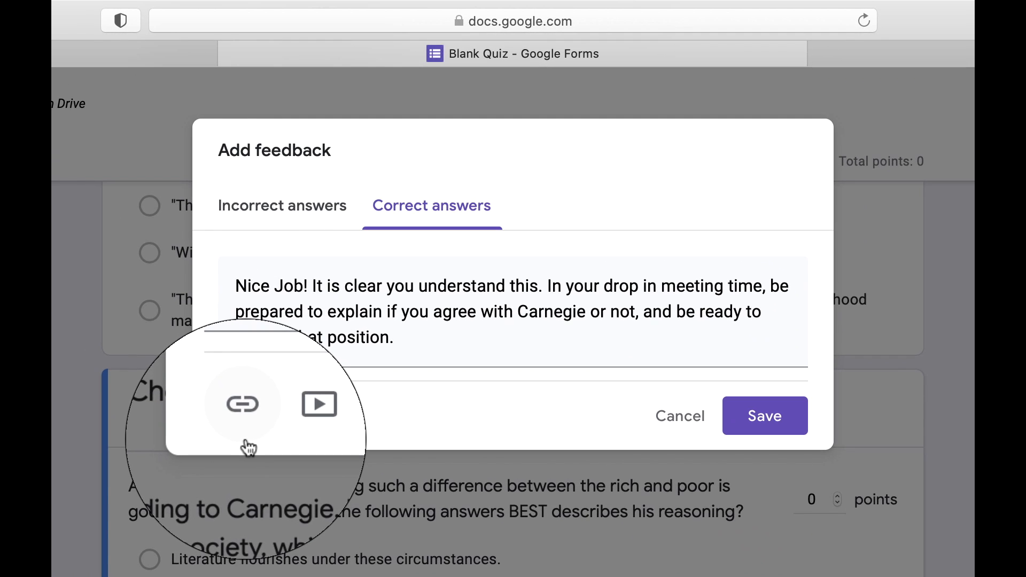
{"action": "left_click", "coordinate": [269, 206]}
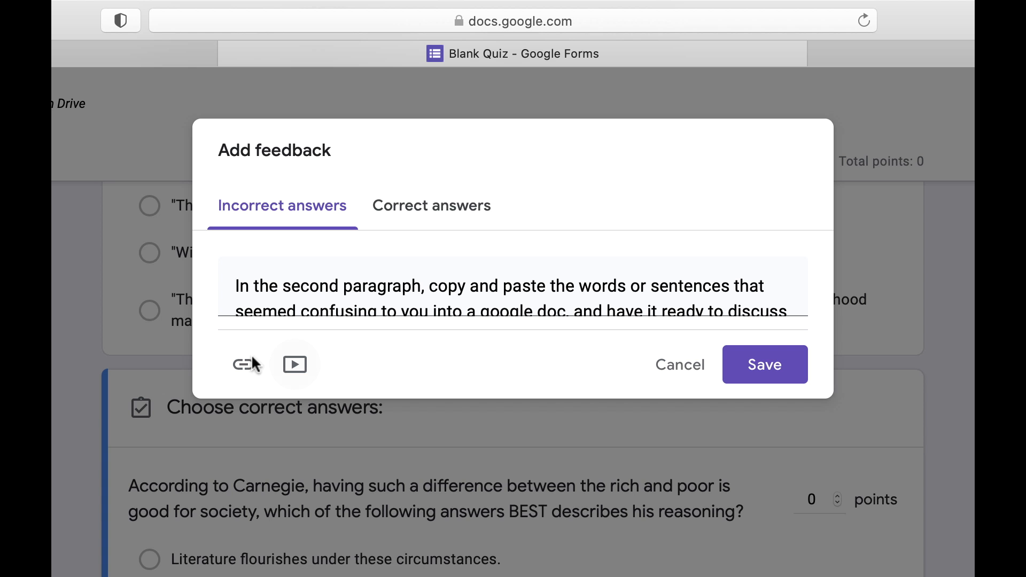
{"action": "left_click", "coordinate": [756, 377]}
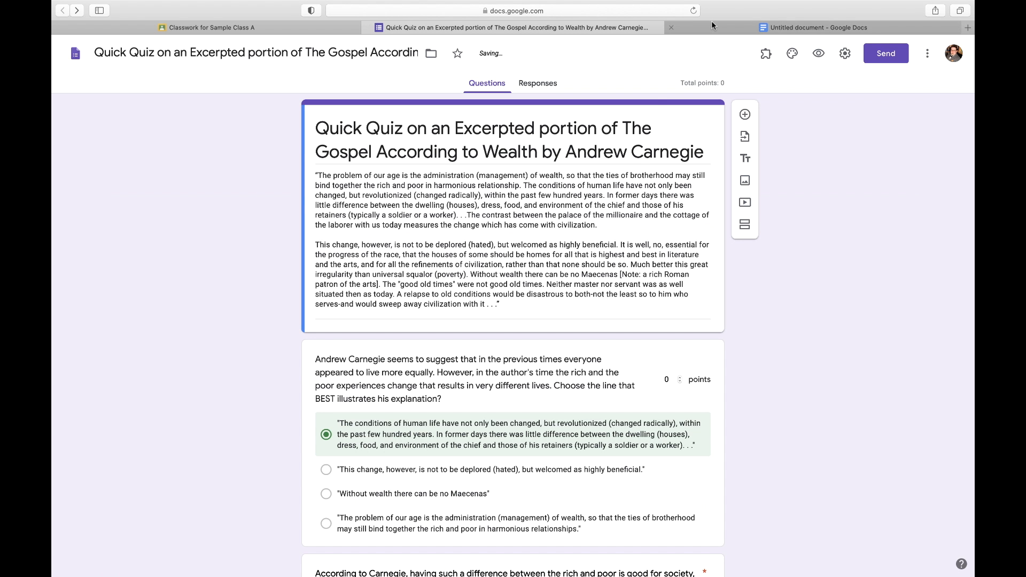
- In Classroom, title the assignment "Quick Quiz on an Excerpted portion of The Gospel According to Wealth by Andrew Carnegie", copied from the attached quiz
{"action": "left_click", "coordinate": [230, 28]}
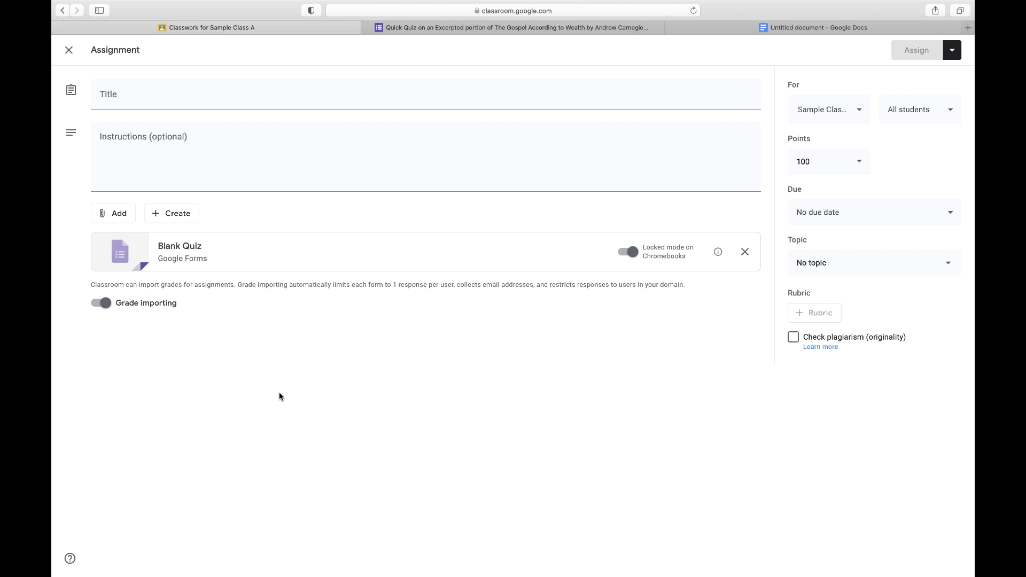
{"action": "left_click", "coordinate": [187, 245]}
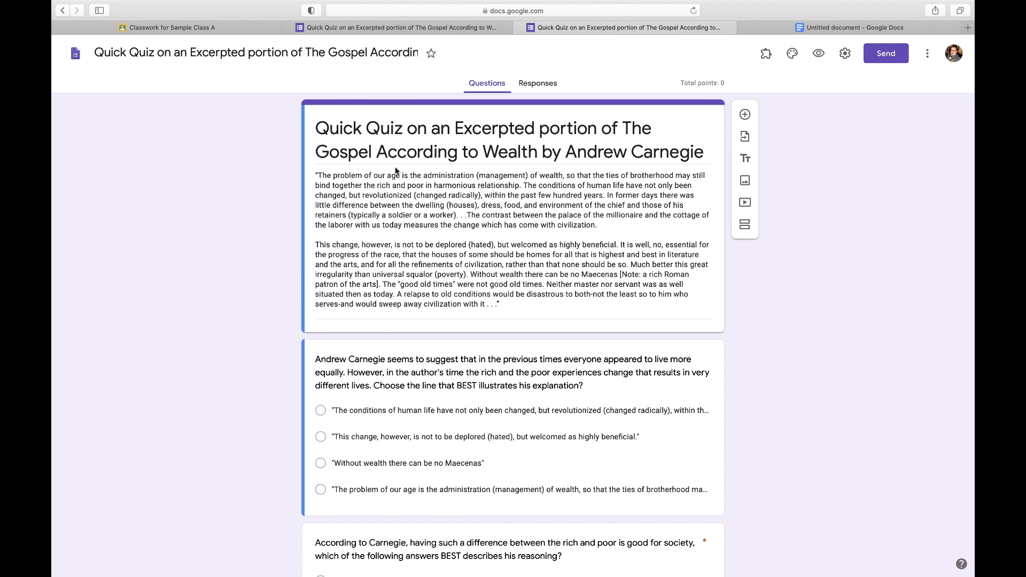
{"action": "left_click", "coordinate": [519, 140]}
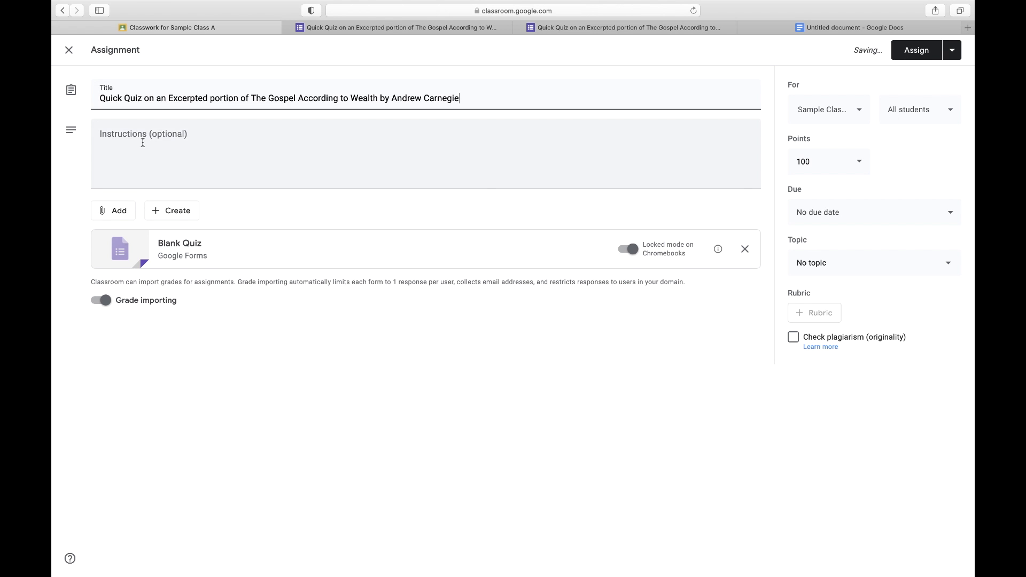
- Enter the assignment instructions "Please take a quick quiz, and you will be prompted to follow the directions after you finished the quiz."
{"action": "type", "text": "Please teake a quick quiz, and you will be promp"}
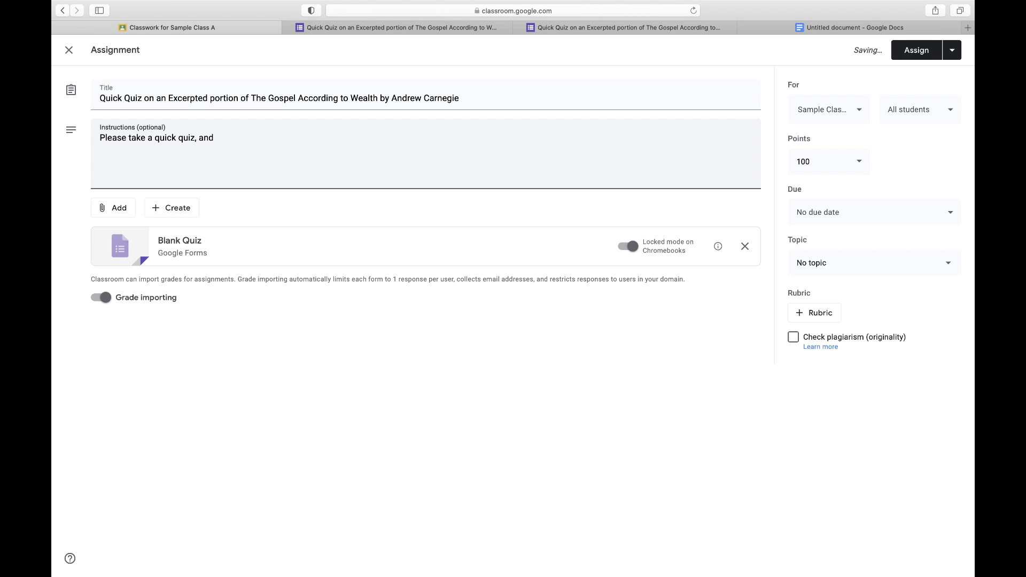
{"action": "type", "text": "ted to follow the directions a"}
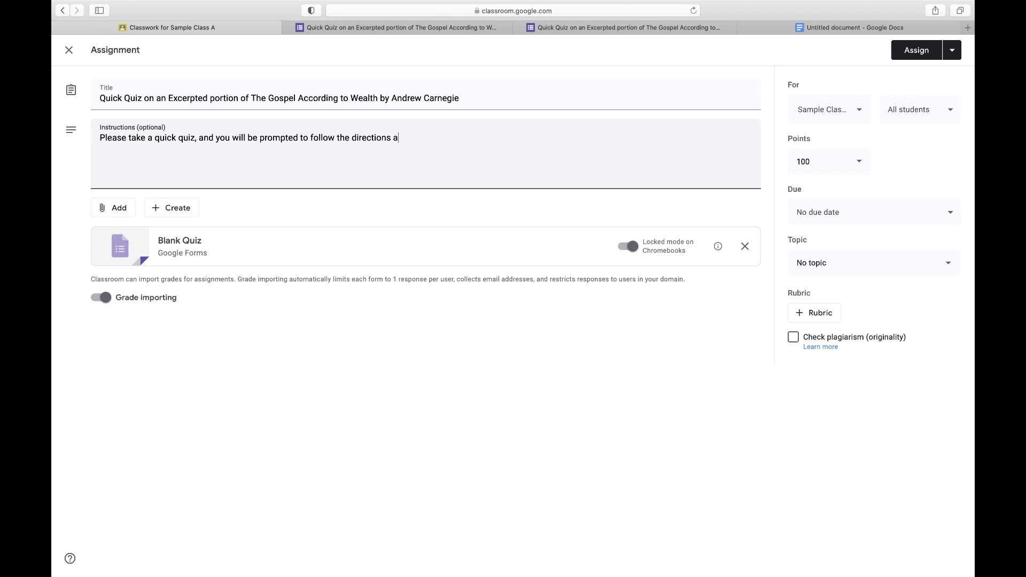
{"action": "type", "text": "fter you finished the quiz."}
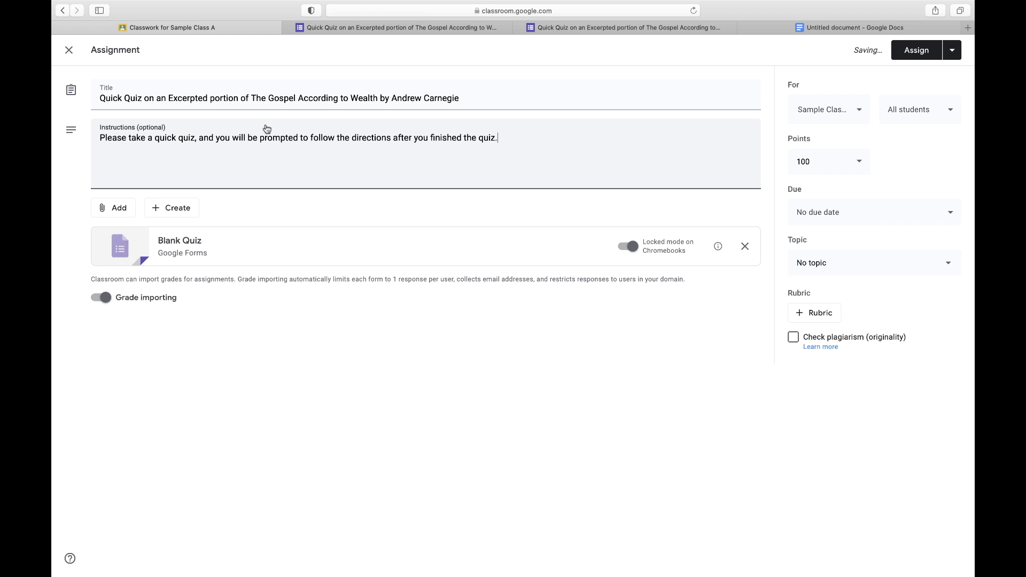
- Assign the quiz to all students of the class and expand its entry in the classwork list
{"action": "left_click", "coordinate": [915, 50]}
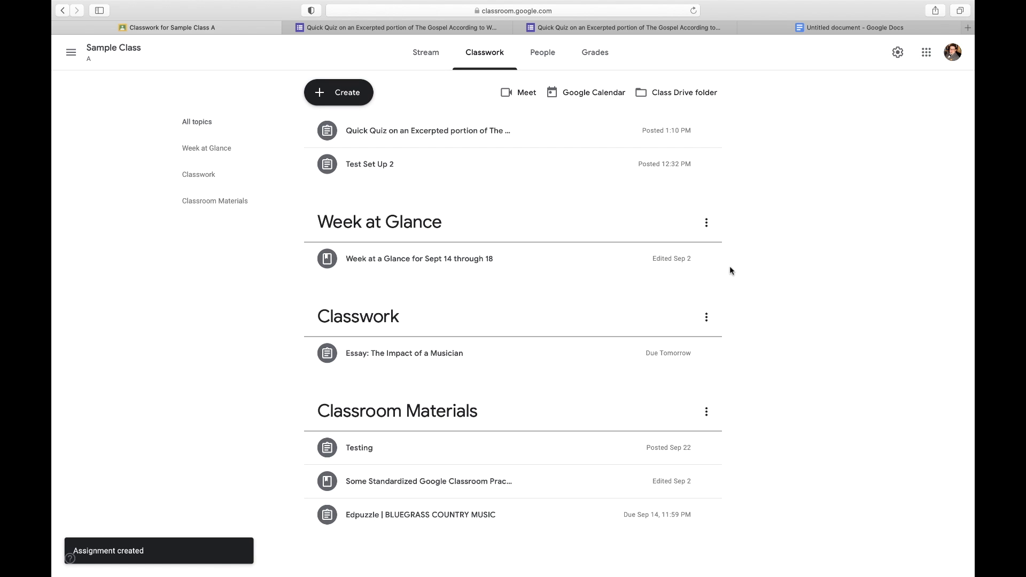
{"action": "left_click", "coordinate": [455, 136]}
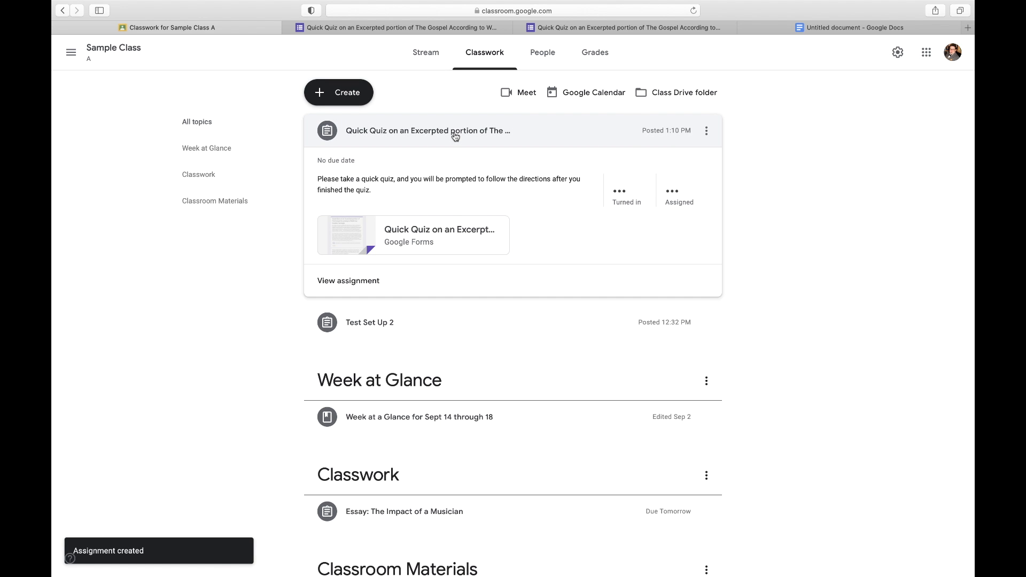